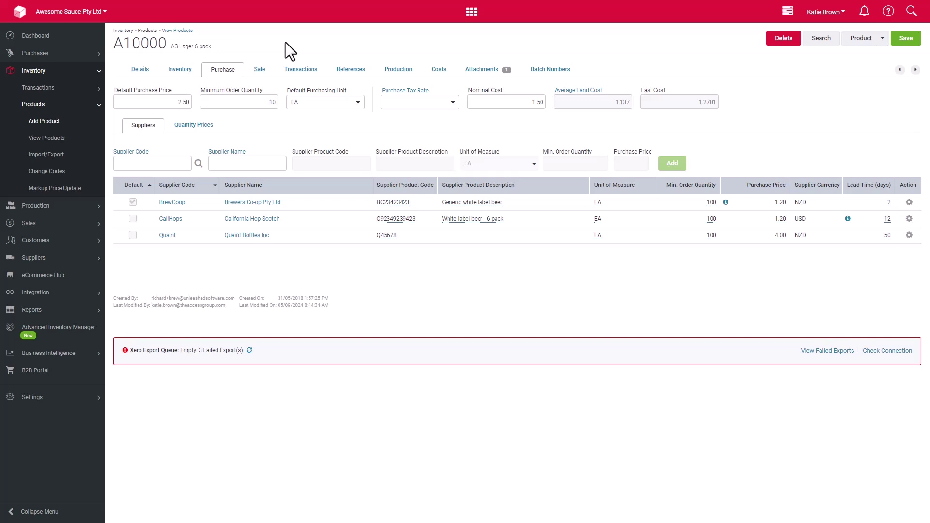
Set the product's default purchase price to 2.80 and its minimum order quantity to 15.
{"action": "left_click", "coordinate": [174, 103]}
{"action": "left_click", "coordinate": [214, 102]}
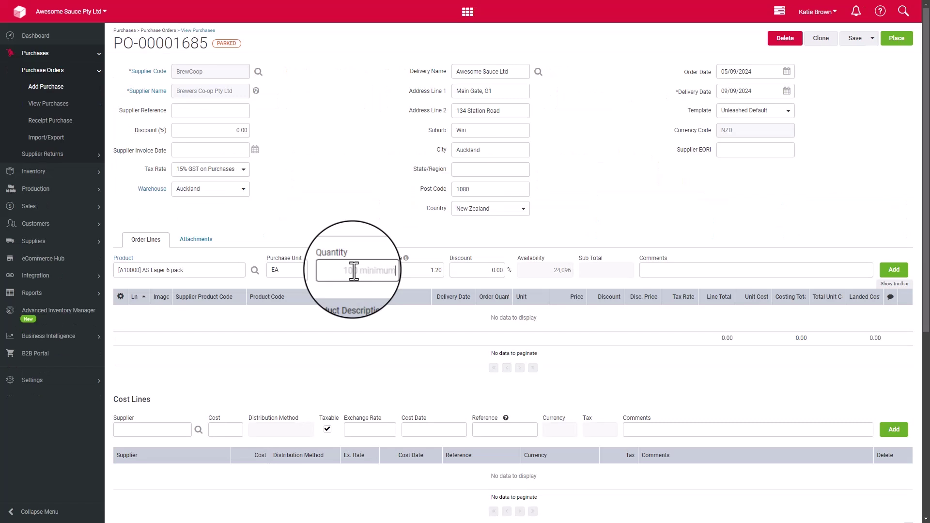
Enter a quantity of 60 for the AS Lager 6 pack line on the parked BrewCoop purchase order.
{"action": "left_click", "coordinate": [354, 272]}
{"action": "type", "text": "60"}
{"action": "key", "text": "Return"}
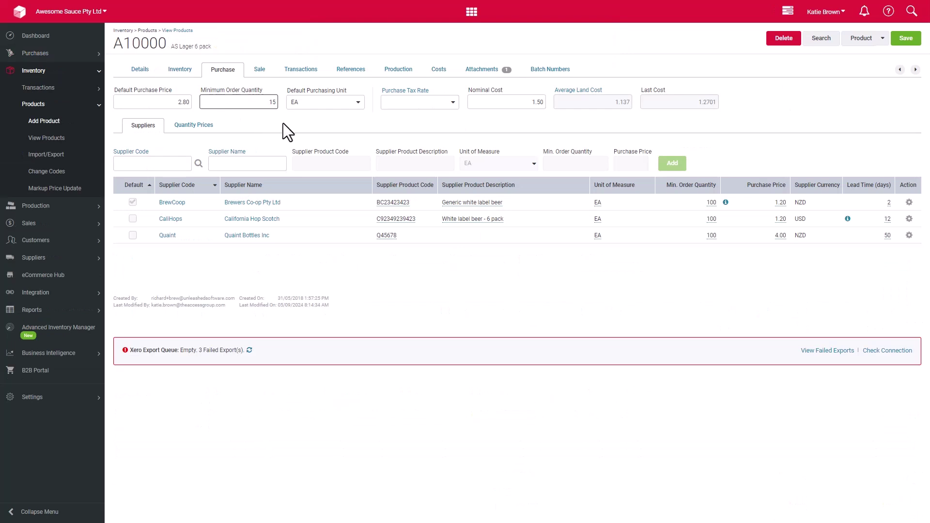
Check which default purchasing units are available for product A10000.
{"action": "left_click", "coordinate": [358, 102]}
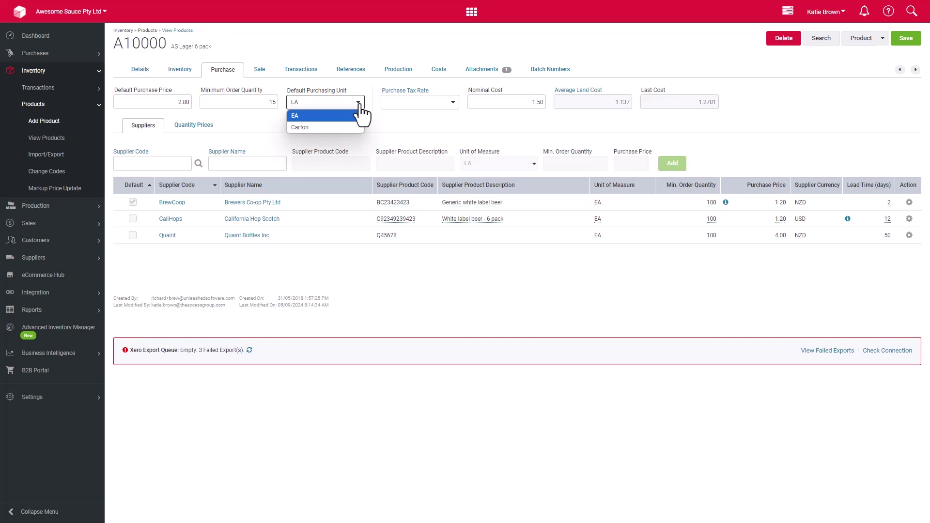
{"action": "left_click", "coordinate": [359, 104]}
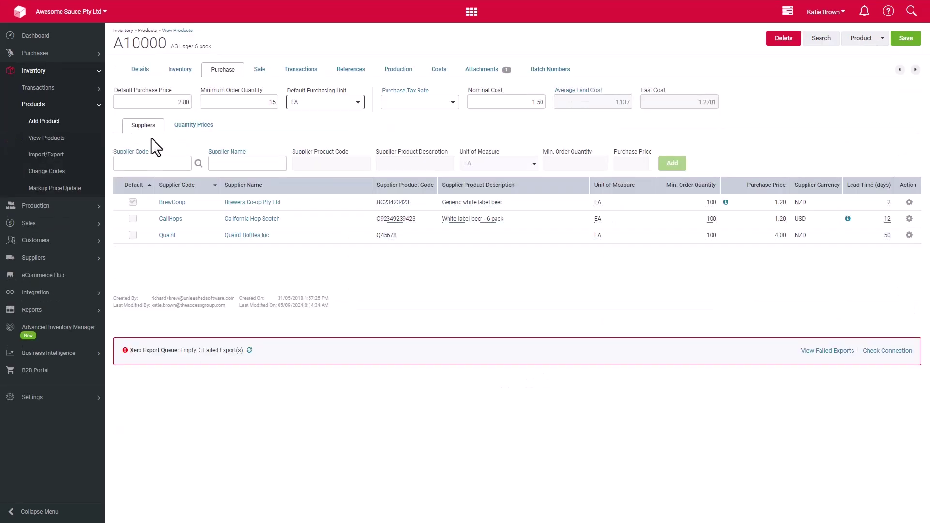
Search the suppliers for code "my" and select MYHops as a new supplier for the product.
{"action": "left_click", "coordinate": [162, 164]}
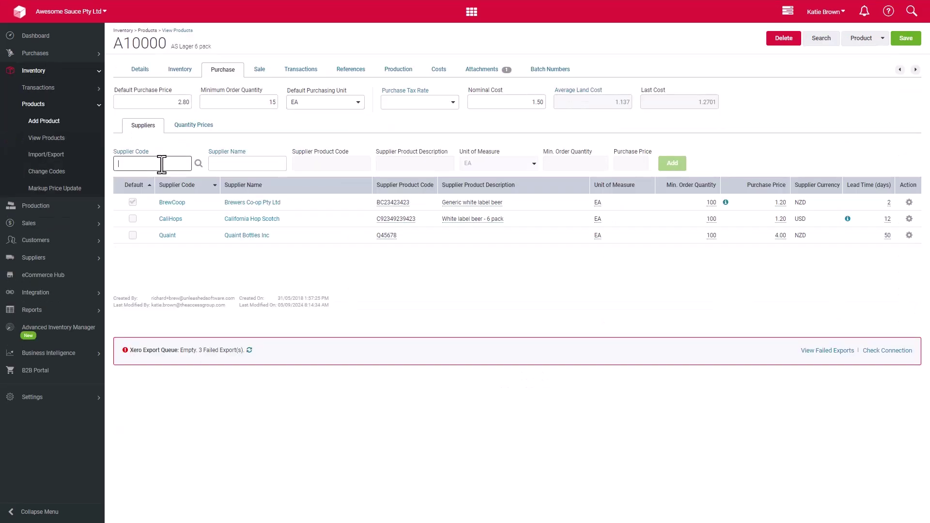
{"action": "left_click", "coordinate": [198, 164]}
{"action": "left_click", "coordinate": [387, 165]}
{"action": "type", "text": "my"}
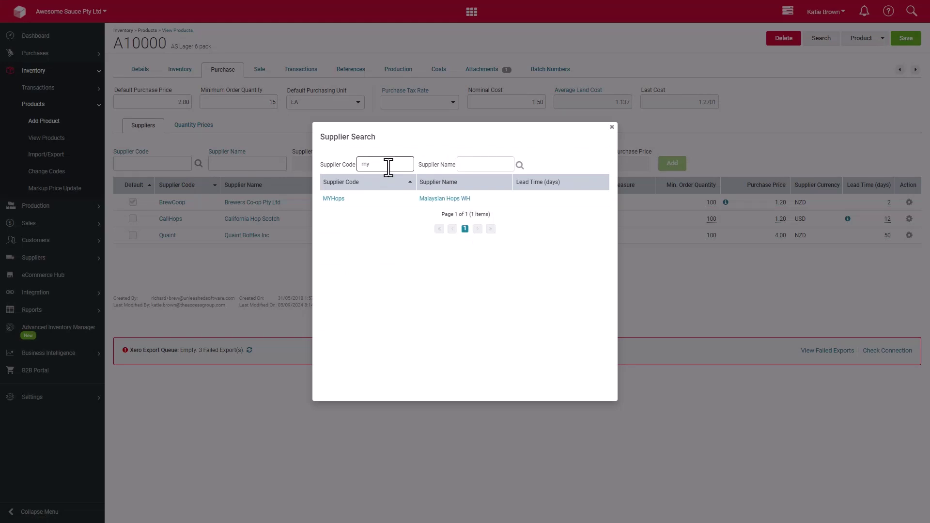
{"action": "left_click", "coordinate": [339, 202]}
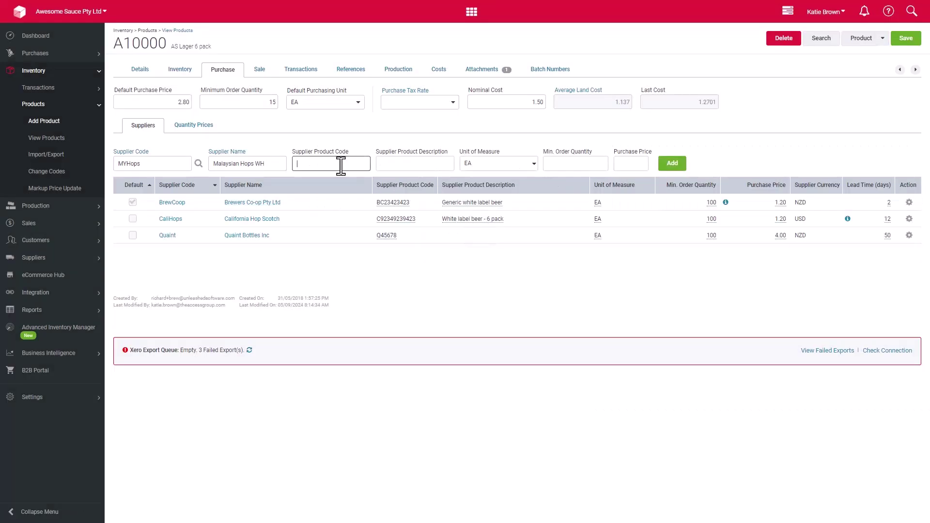
Add MYHops to the product's suppliers with supplier product code Q123, minimum order quantity 100 and purchase price 1.30.
{"action": "type", "text": "Q123"}
{"action": "left_click", "coordinate": [558, 164]}
{"action": "type", "text": "100"}
{"action": "key", "text": "Tab"}
{"action": "type", "text": "1.30"}
{"action": "left_click", "coordinate": [674, 169]}
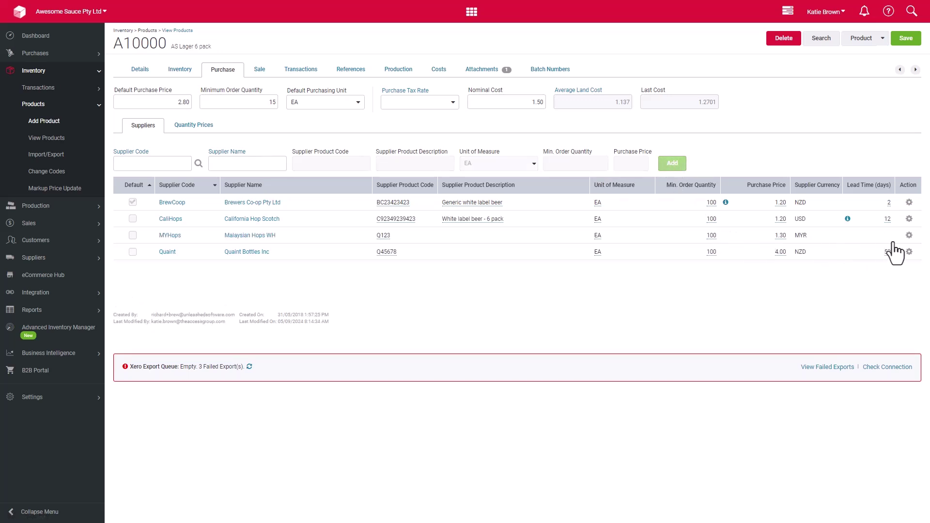
Delete the MYHops supplier from the product's supplier list.
{"action": "left_click", "coordinate": [907, 236]}
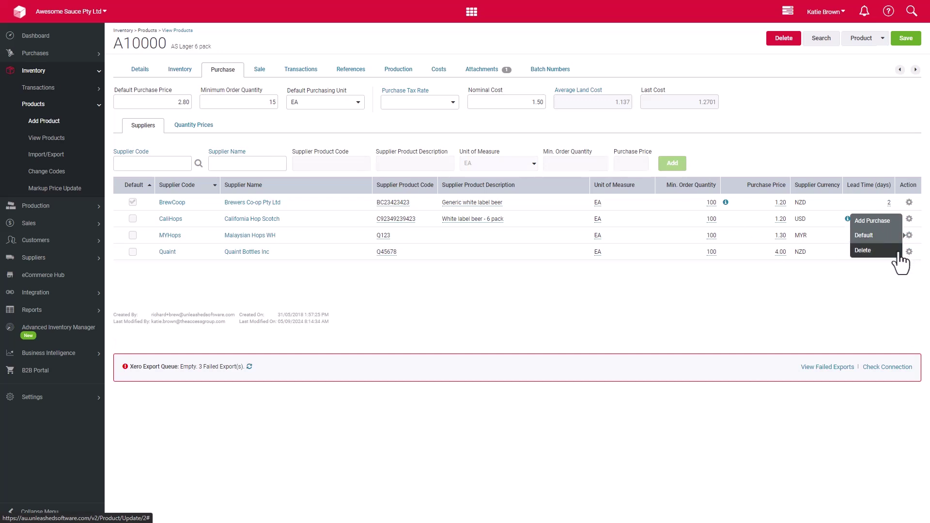
{"action": "left_click", "coordinate": [897, 251]}
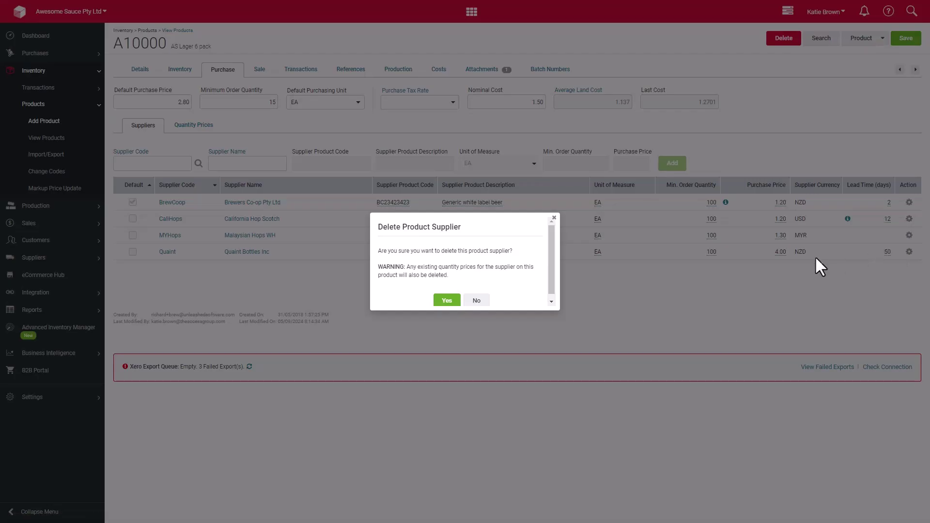
{"action": "left_click", "coordinate": [447, 301]}
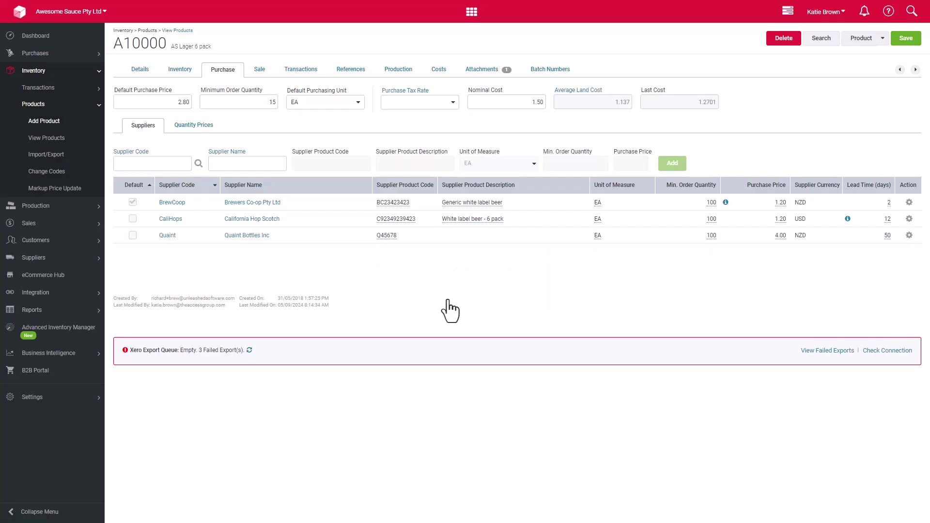
Open the product's quantity prices and choose BrewCoop as the supplier for a new price entry.
{"action": "mouse_move", "coordinate": [910, 204]}
{"action": "left_click", "coordinate": [199, 127]}
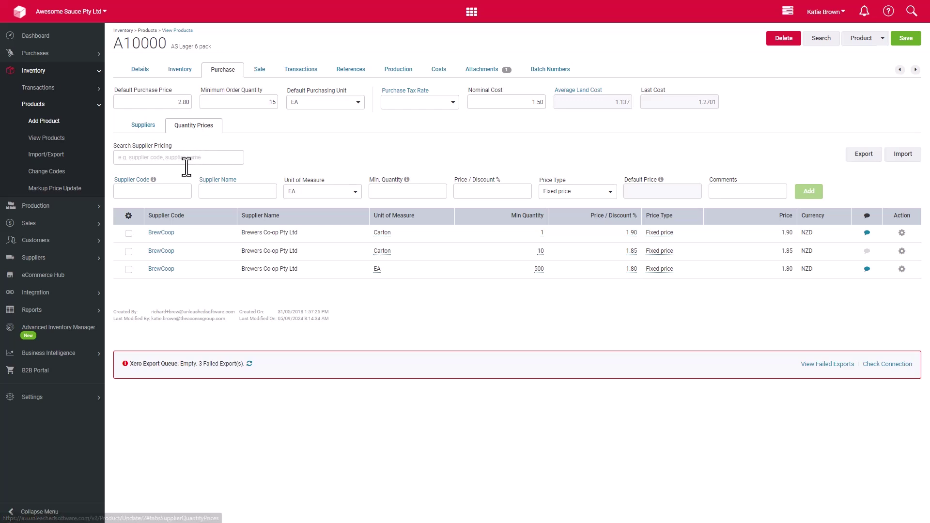
{"action": "left_click", "coordinate": [174, 194]}
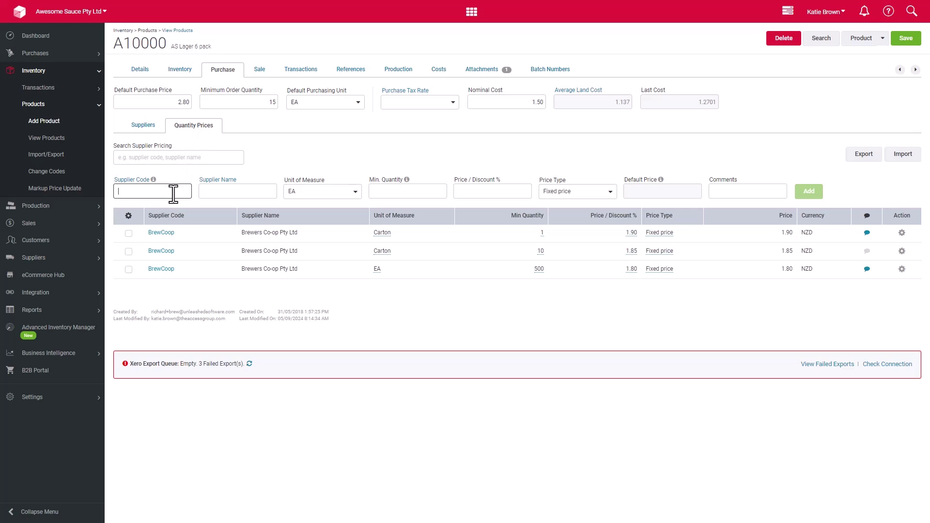
{"action": "type", "text": "BREW"}
{"action": "left_click", "coordinate": [161, 206]}
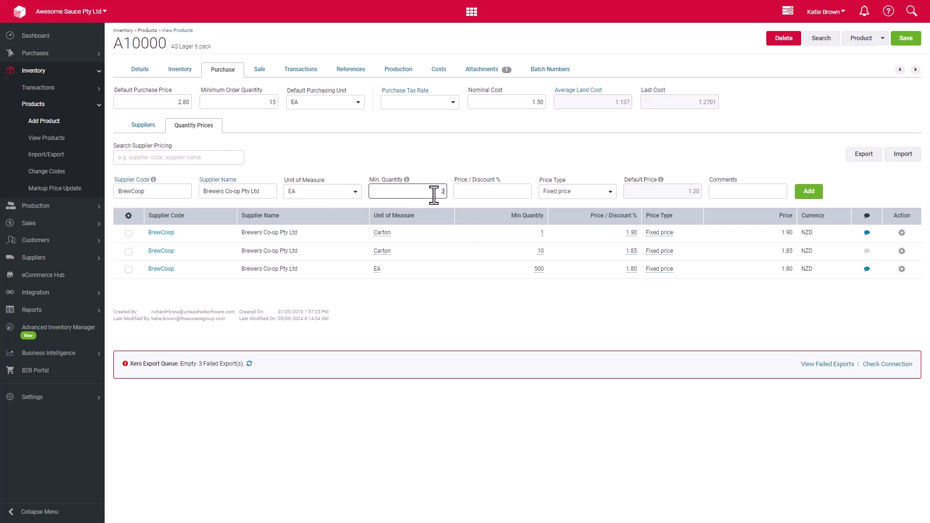
Add the BrewCoop quantity price in EA with minimum quantity 20 and a fixed price of 2.00.
{"action": "key", "text": "Tab"}
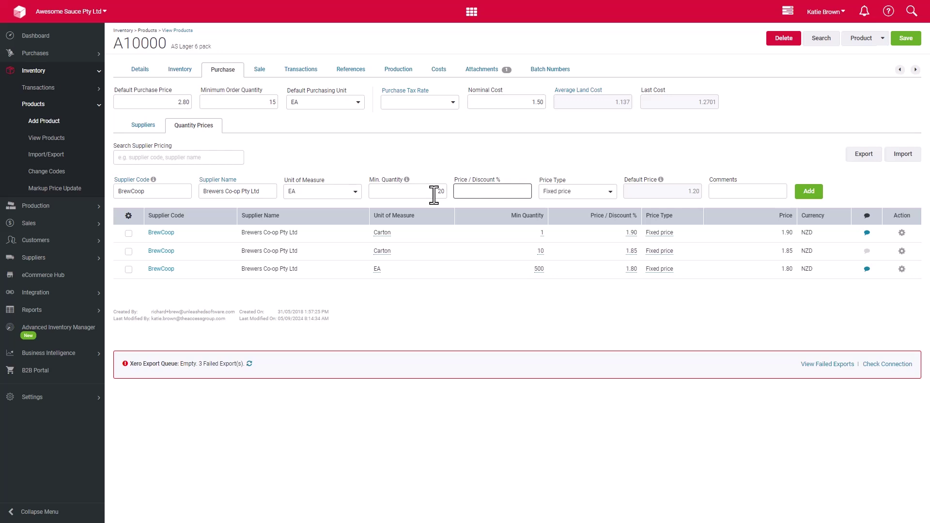
{"action": "type", "text": ".00"}
{"action": "left_click", "coordinate": [609, 192]}
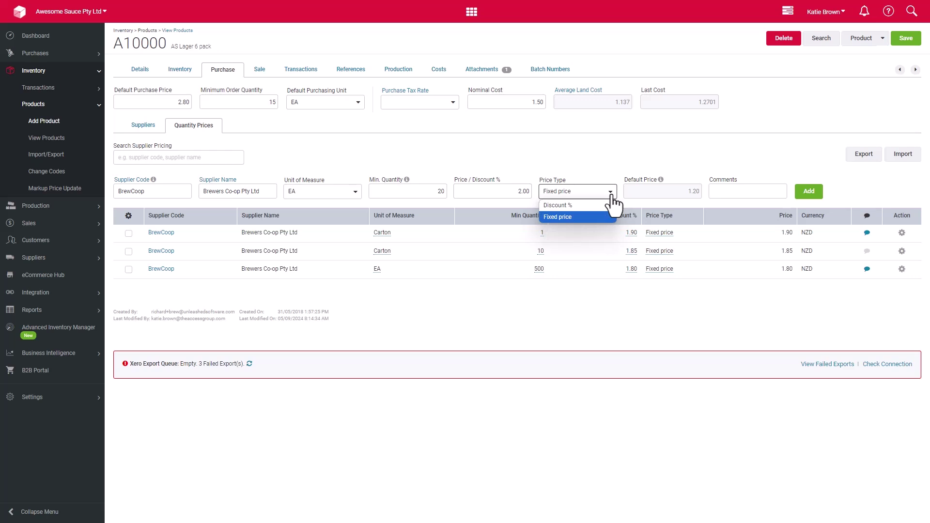
{"action": "left_click", "coordinate": [612, 194]}
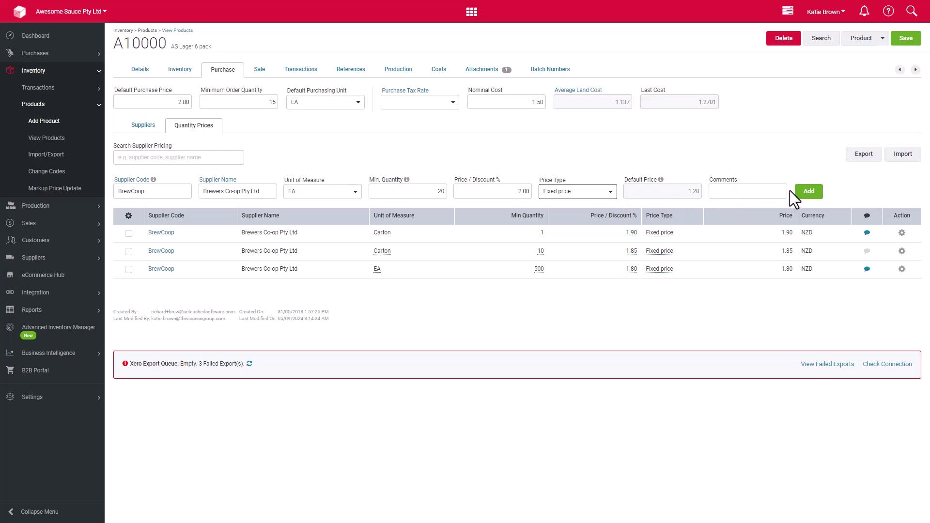
{"action": "left_click", "coordinate": [807, 195]}
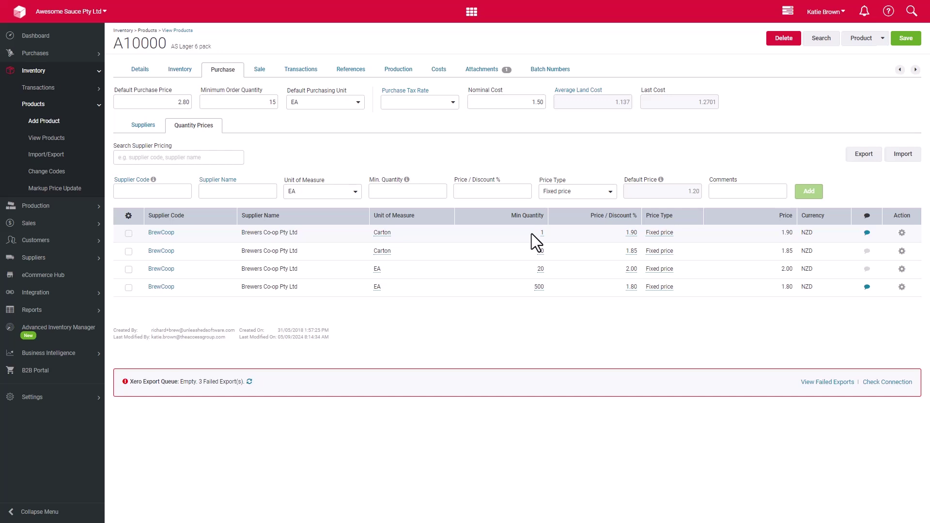
Set the minimum quantity of the BrewCoop 2.00 fixed-price entry to 40.
{"action": "left_click", "coordinate": [540, 269]}
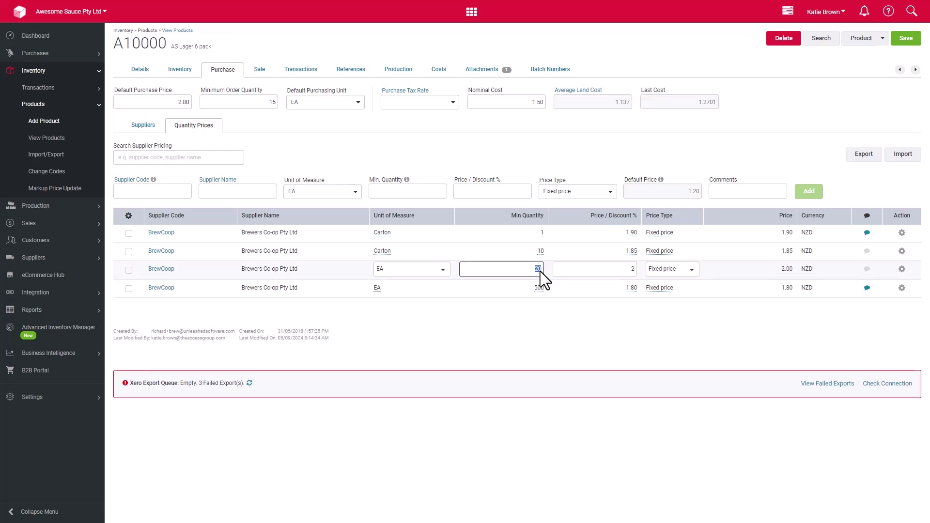
{"action": "type", "text": "40"}
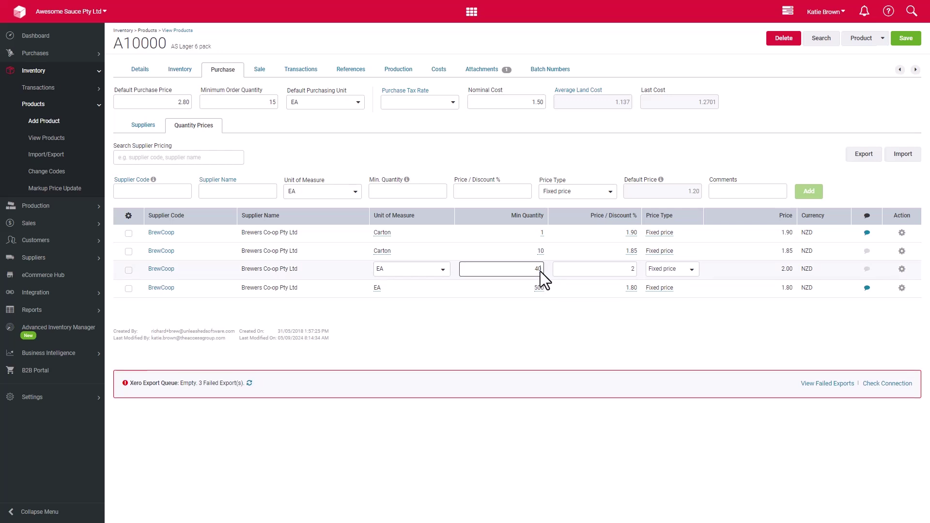
{"action": "left_click", "coordinate": [569, 306]}
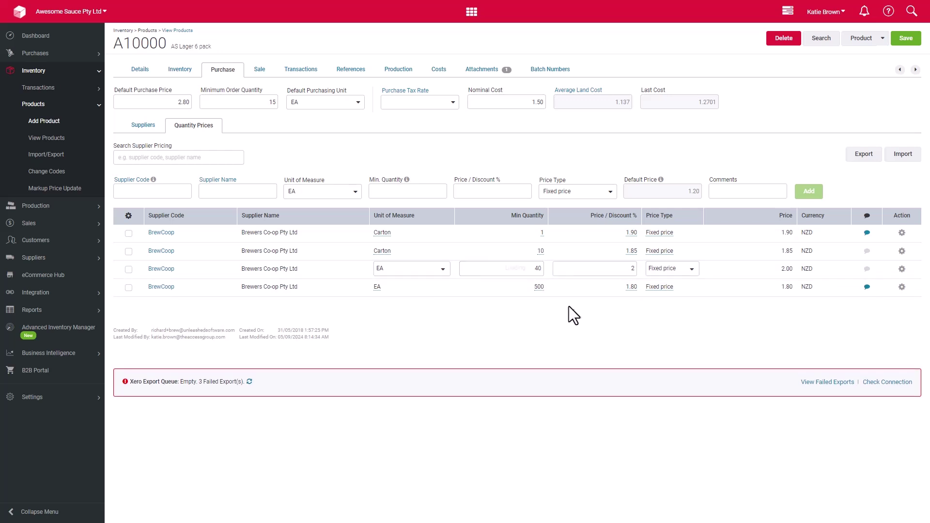
Open the available actions for the BrewCoop quantity price with the 2.00 fixed price.
{"action": "left_click", "coordinate": [901, 271]}
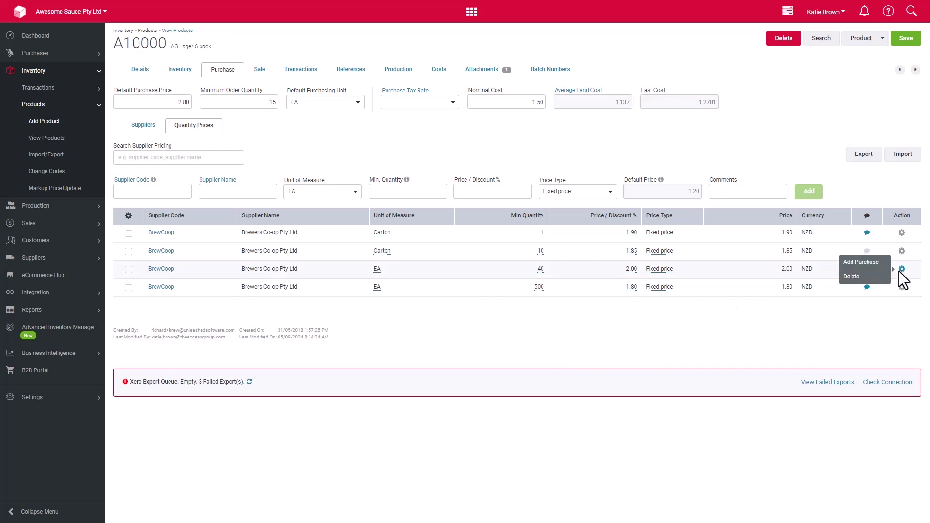